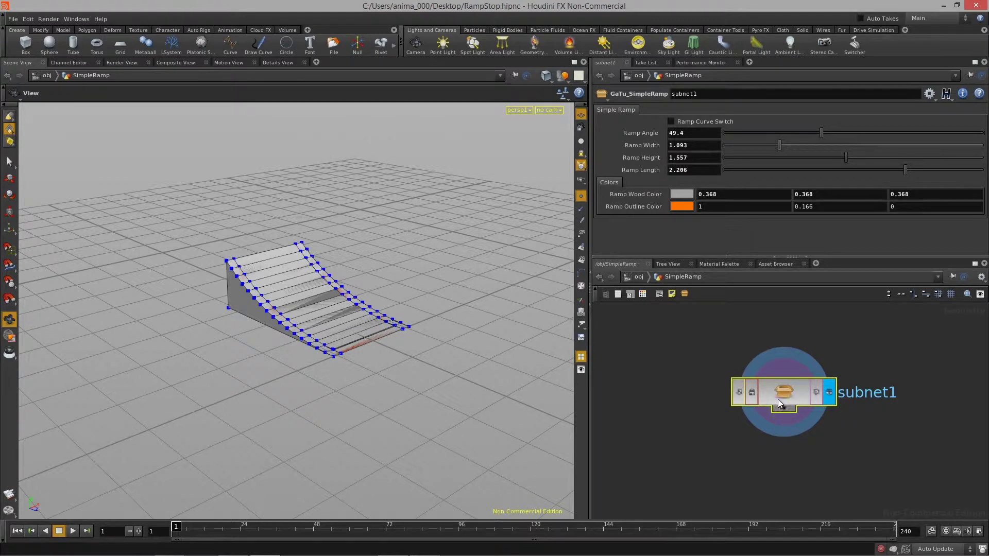
- Switch to the Unity ramp scene and open the project's OTLs > Scanned asset folder
key("alt+Tab")
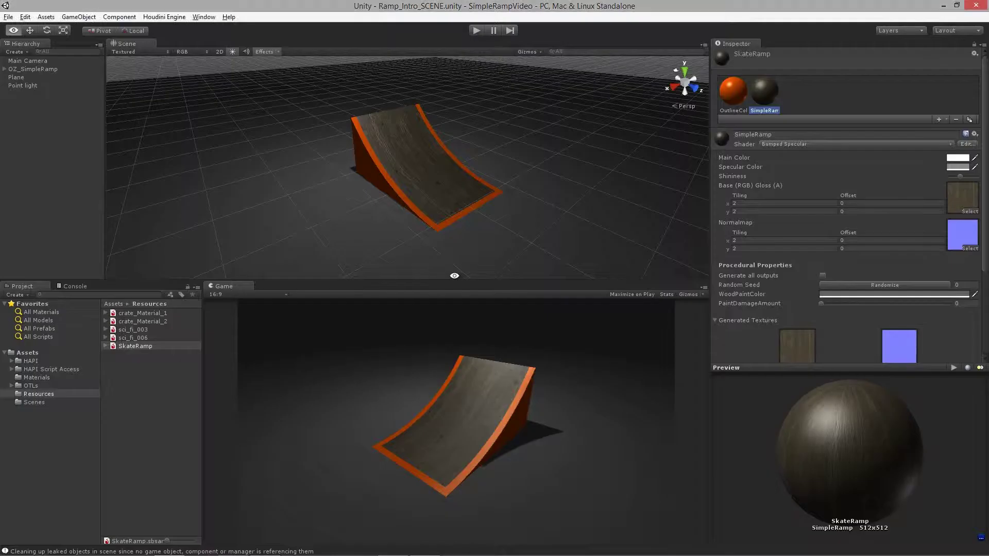
left_click_drag(449, 219, 290, 271, "alt")
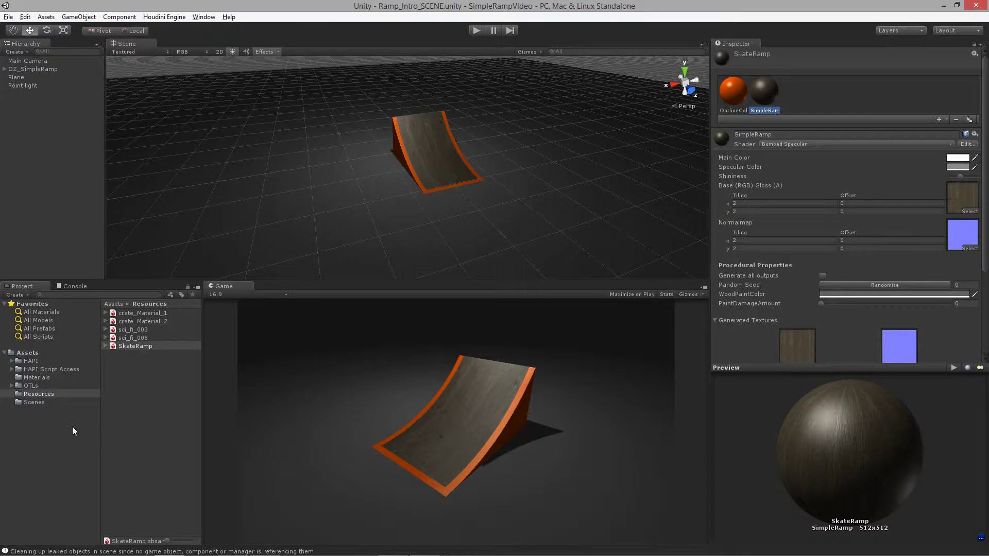
left_click(36, 386)
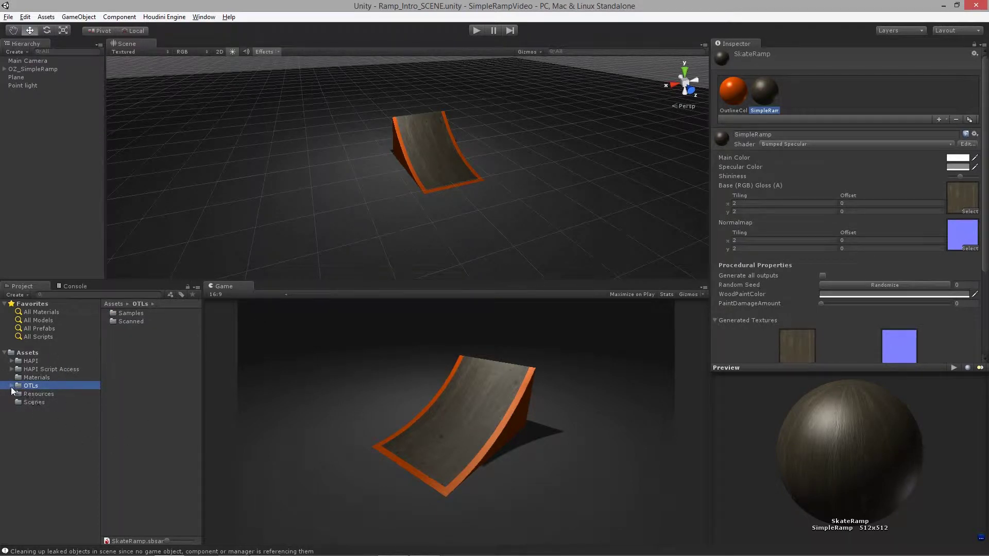
left_click(11, 386)
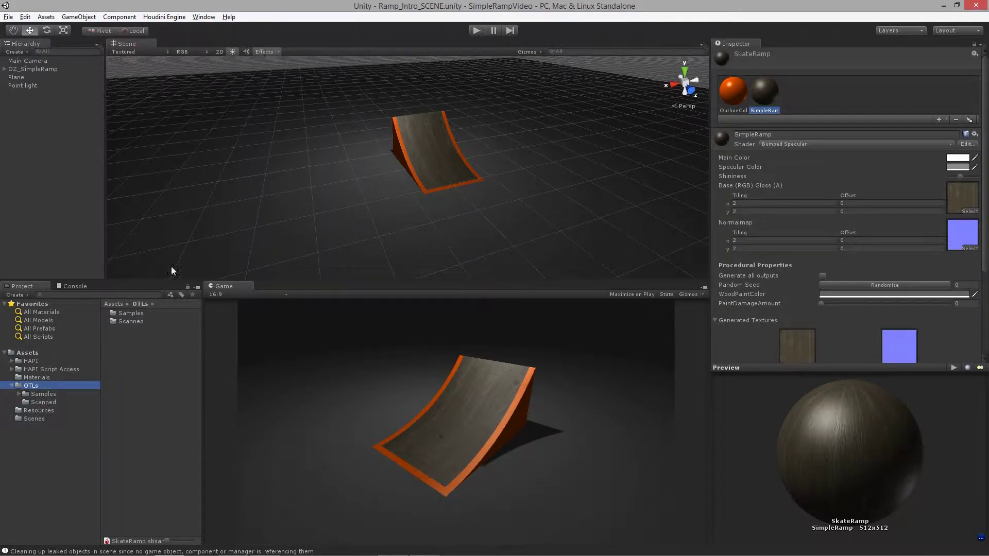
left_click(55, 402)
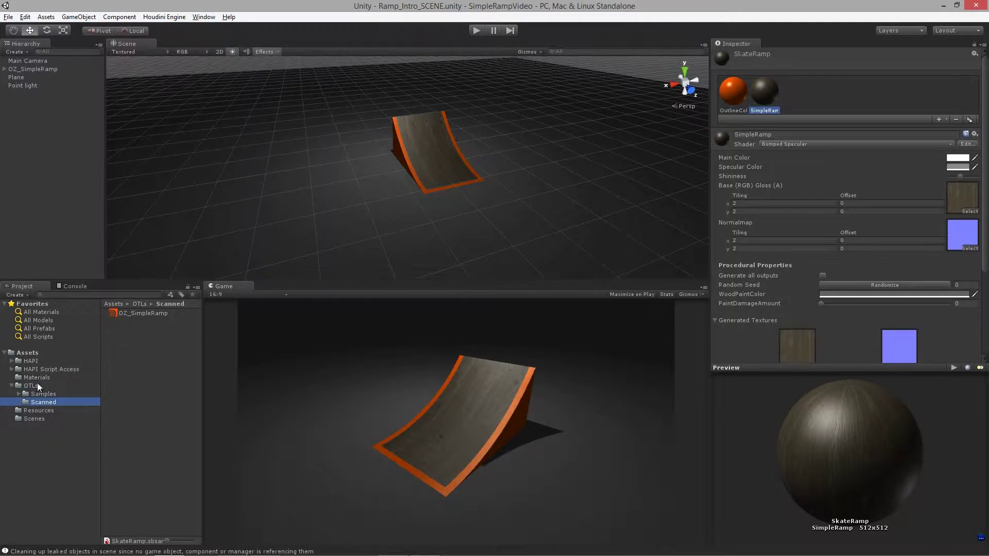
right_click(124, 344)
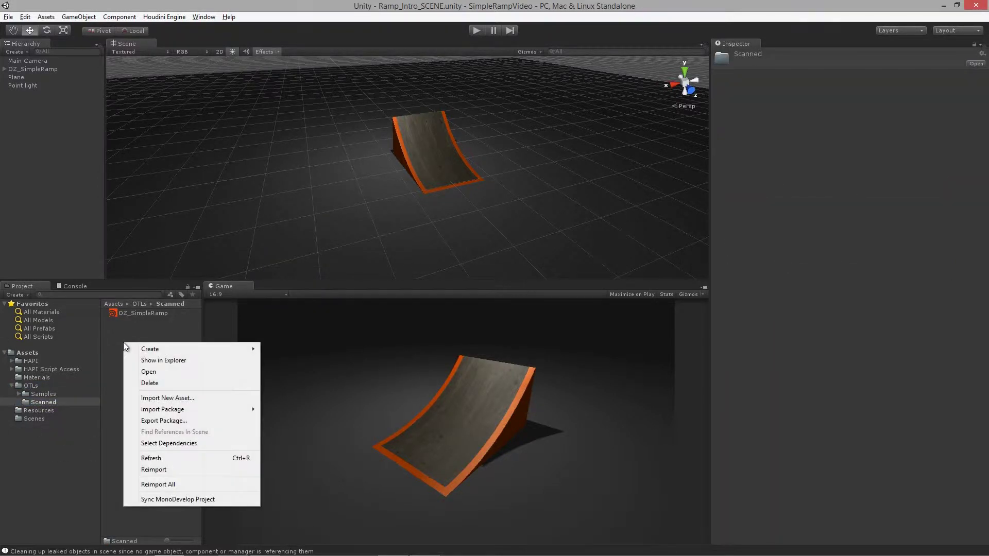
left_click(189, 398)
left_click(215, 186)
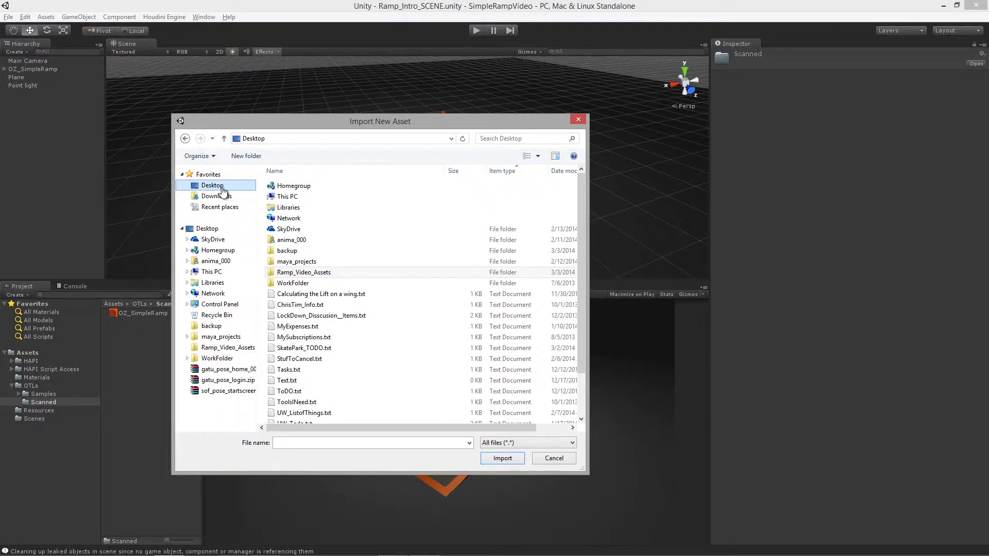
left_click(376, 326)
scroll(375, 326, "down", 2)
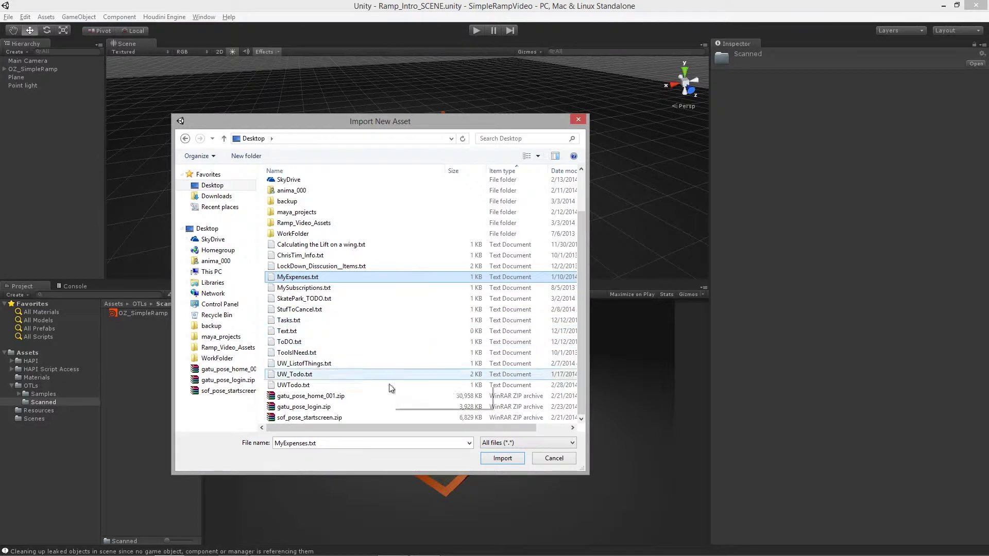
left_click(571, 457)
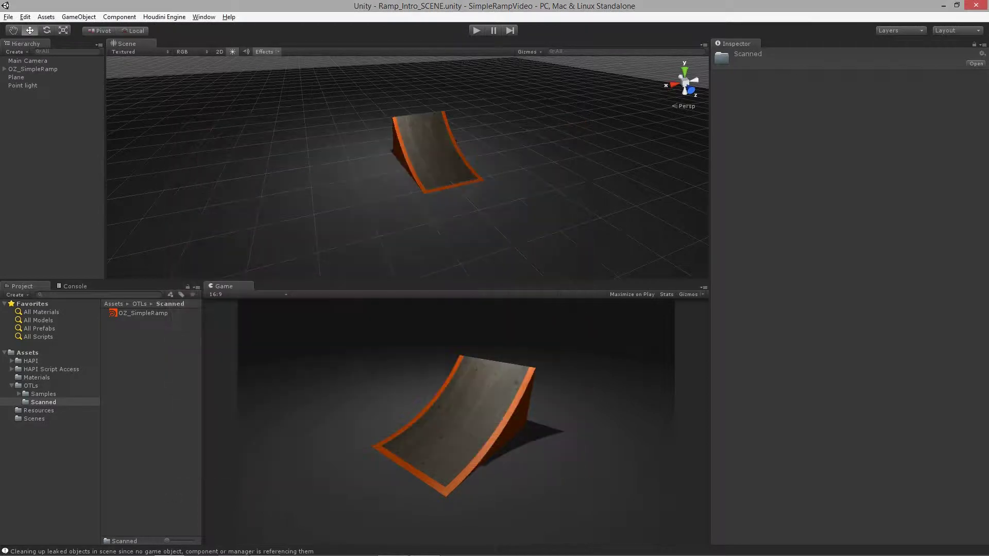
- Bring GaTu_SimpleRamp.otl from the Desktop folder in File Explorer into the Unity project's Scanned folder
left_click(74, 546)
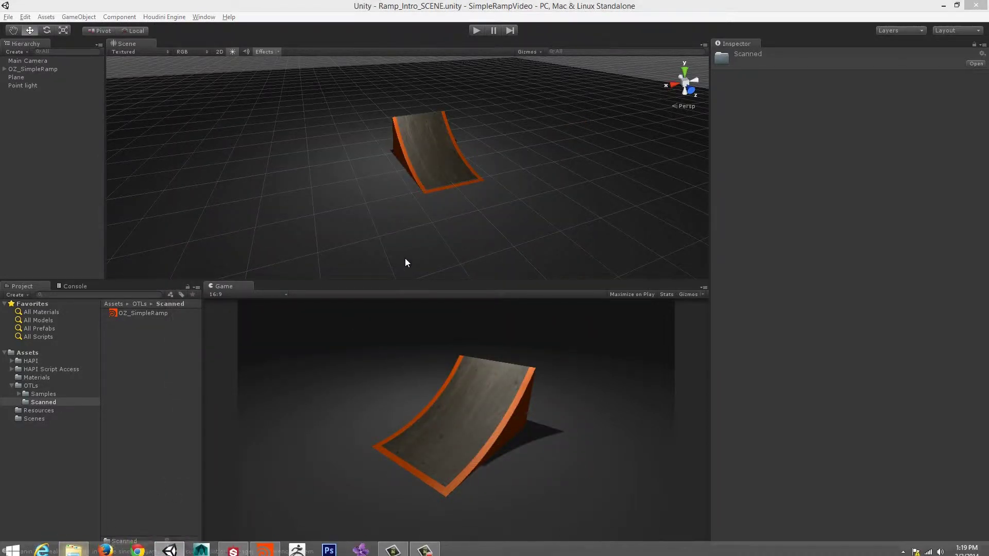
double_click(513, 176)
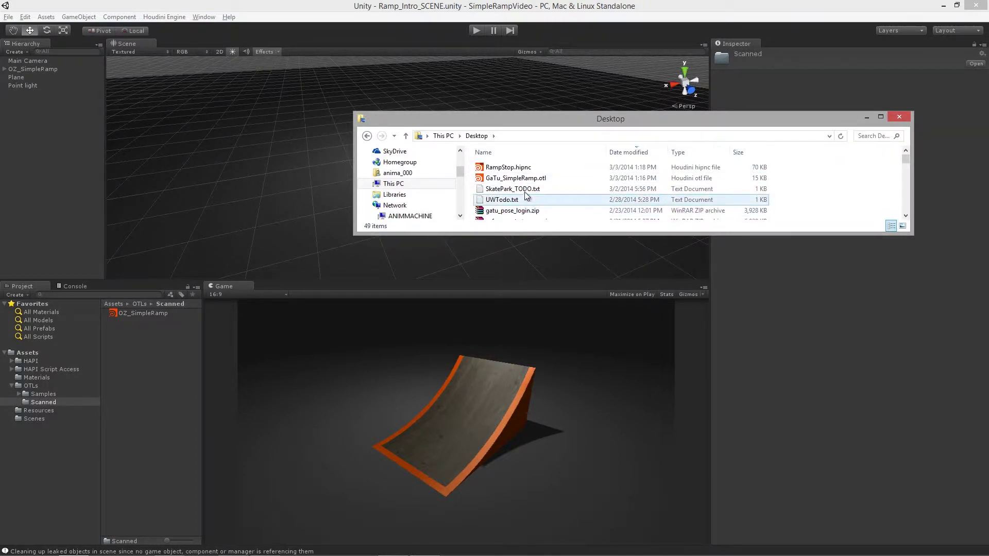
left_click(515, 178)
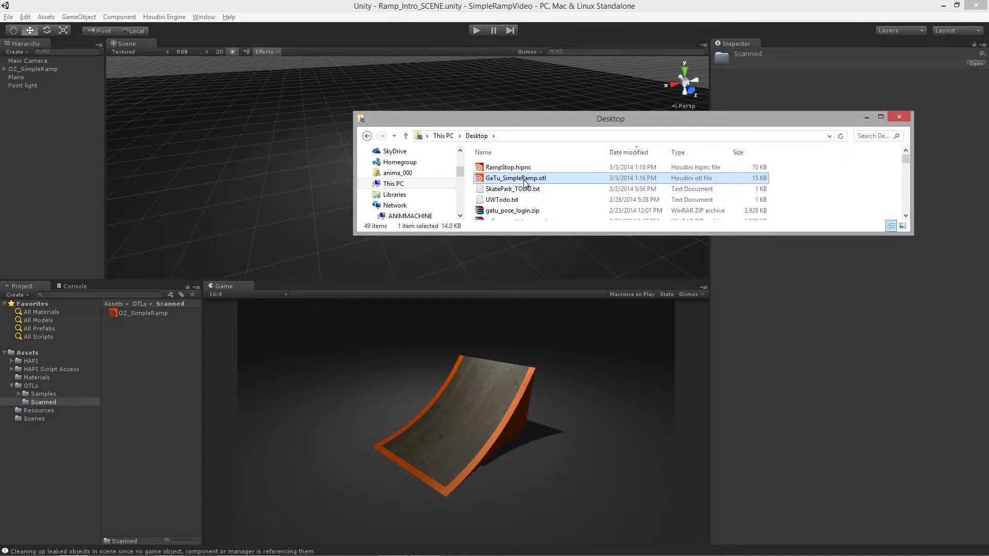
left_click_drag(526, 183, 234, 319)
left_click_drag(131, 366, 131, 366)
left_click(903, 117)
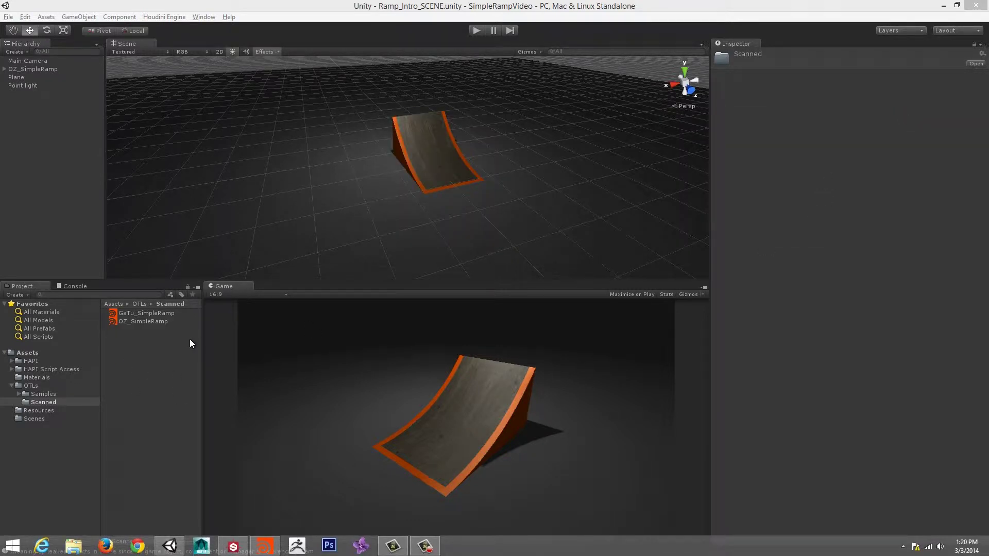
- Add the GaTu_SimpleRamp asset to the scene and place it beside the existing ramp, at about X 2.45, Z 1.53
left_click(158, 313)
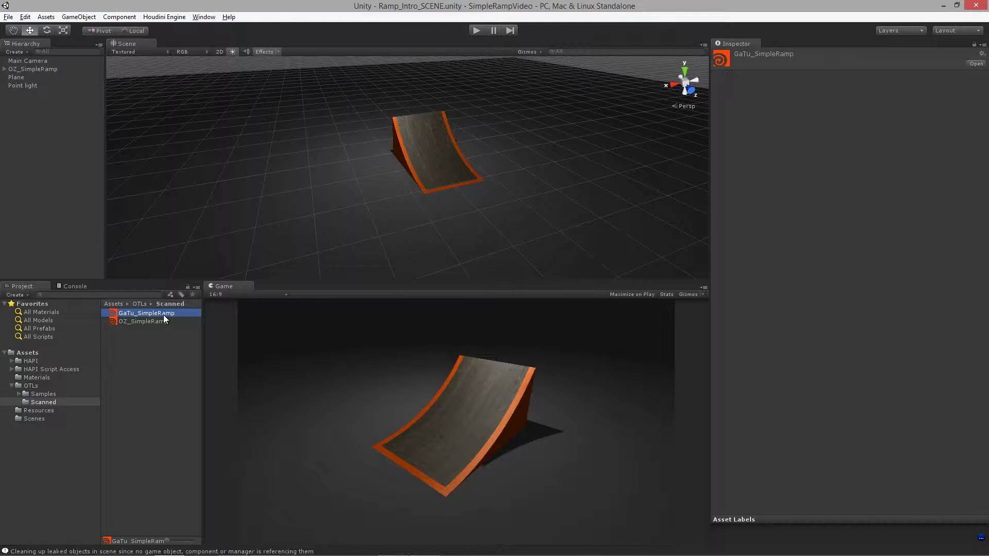
left_click_drag(172, 313, 89, 231)
left_click_drag(36, 150, 30, 134)
left_click_drag(382, 153, 348, 201)
right_click_drag(348, 201, 543, 195, "alt")
left_click_drag(544, 195, 566, 242, "alt")
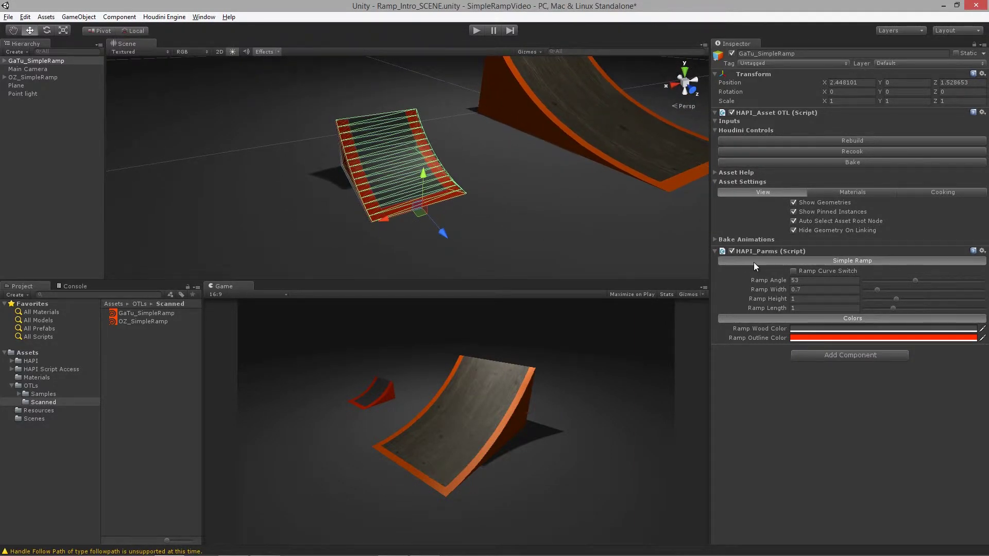
- Try the Ramp Curve Switch on GaTu_SimpleRamp, recook the asset and return it to the curved shape
left_click_drag(753, 262, 909, 279, "alt")
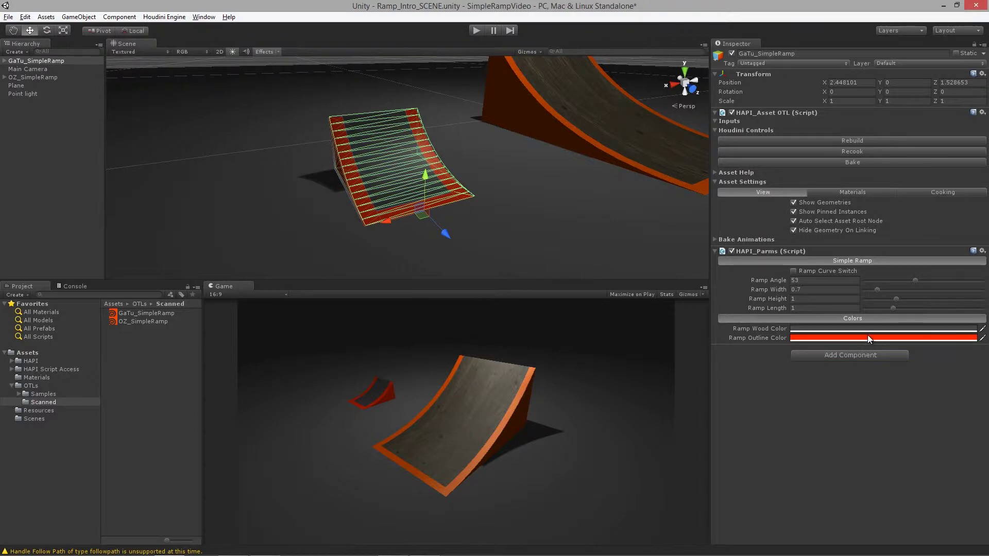
left_click_drag(374, 190, 515, 232, "alt")
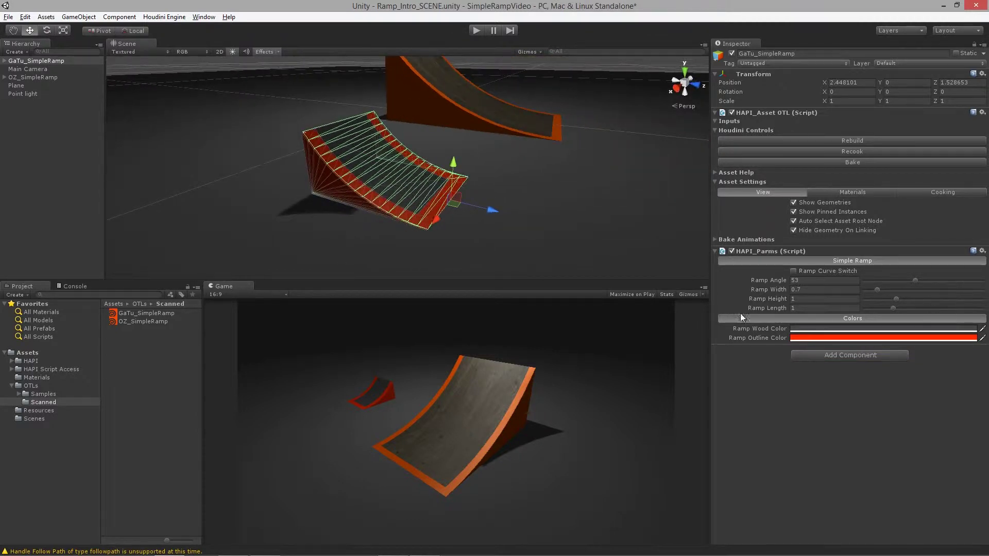
left_click(793, 271)
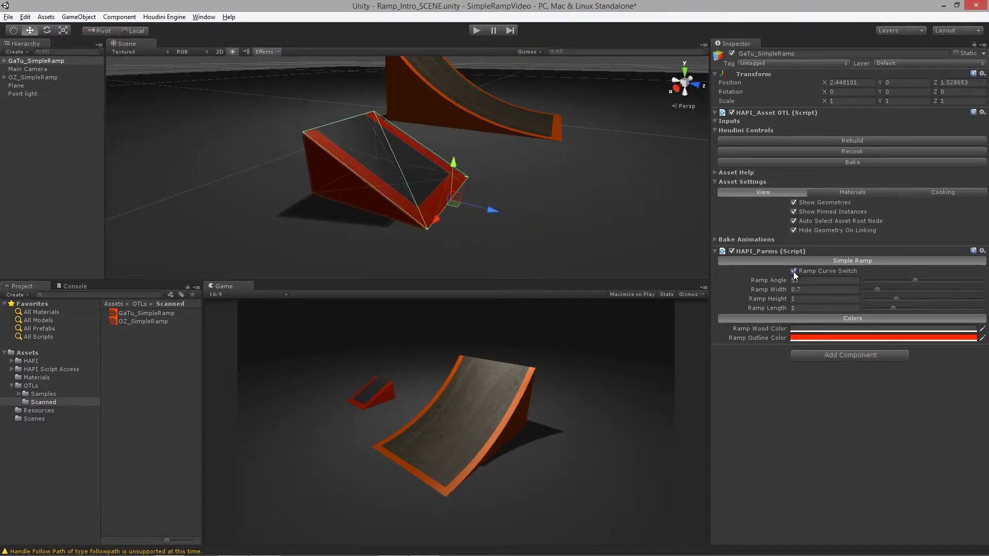
left_click(845, 150)
left_click_drag(563, 201, 473, 238, "alt")
left_click_drag(525, 177, 451, 176, "alt")
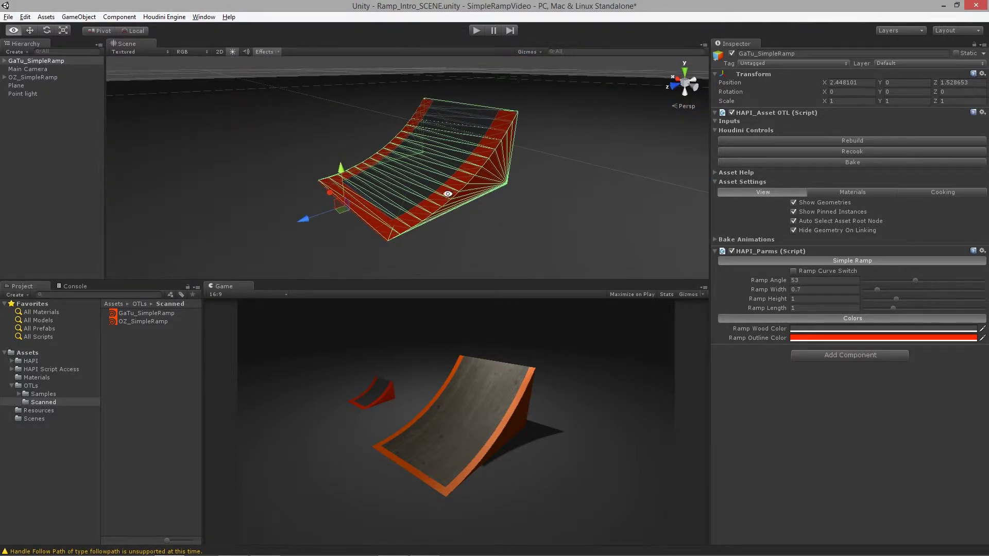
- Raise the Ramp Angle of GaTu_SimpleRamp to about 69.1 and recook the asset to update its collision geometry
mouse_move(923, 279)
left_mouse_down()
mouse_move(959, 280)
mouse_move(888, 285)
mouse_move(985, 283)
mouse_move(873, 292)
mouse_move(956, 285)
mouse_move(930, 284)
left_mouse_up()
right_click_drag(482, 219, 455, 221, "alt")
left_click_drag(455, 222, 434, 203, "alt")
left_click(810, 153)
mouse_move(514, 190)
left_mouse_down("alt")
mouse_move(342, 189)
mouse_move(424, 207)
mouse_move(507, 198)
left_mouse_up("alt")
mouse_move(929, 281)
left_mouse_down()
mouse_move(895, 288)
mouse_move(941, 287)
left_mouse_up()
left_click_drag(454, 206, 586, 211, "alt")
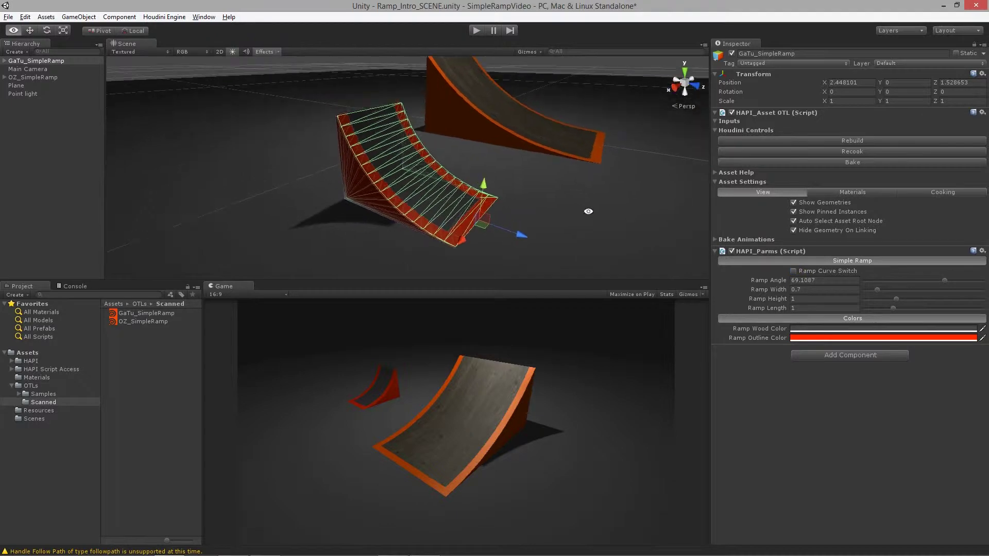
left_click(842, 153)
left_click_drag(546, 177, 587, 180, "alt")
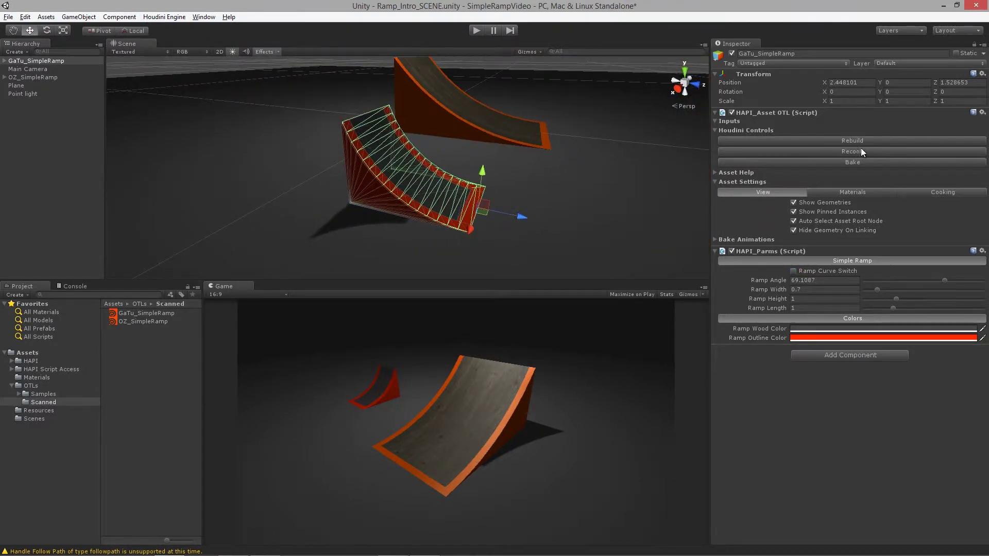
left_click_drag(442, 206, 392, 245, "alt")
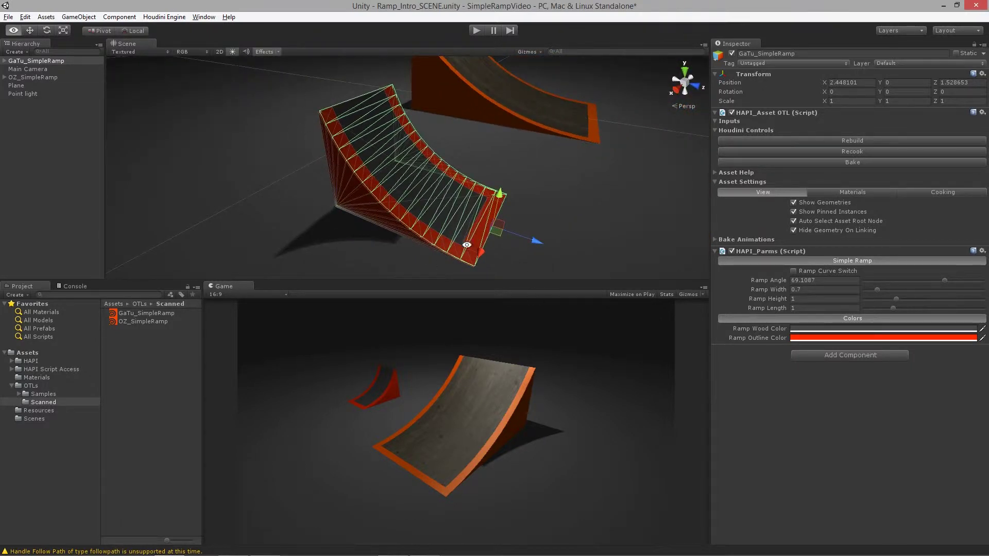
left_click_drag(591, 208, 670, 222, "alt")
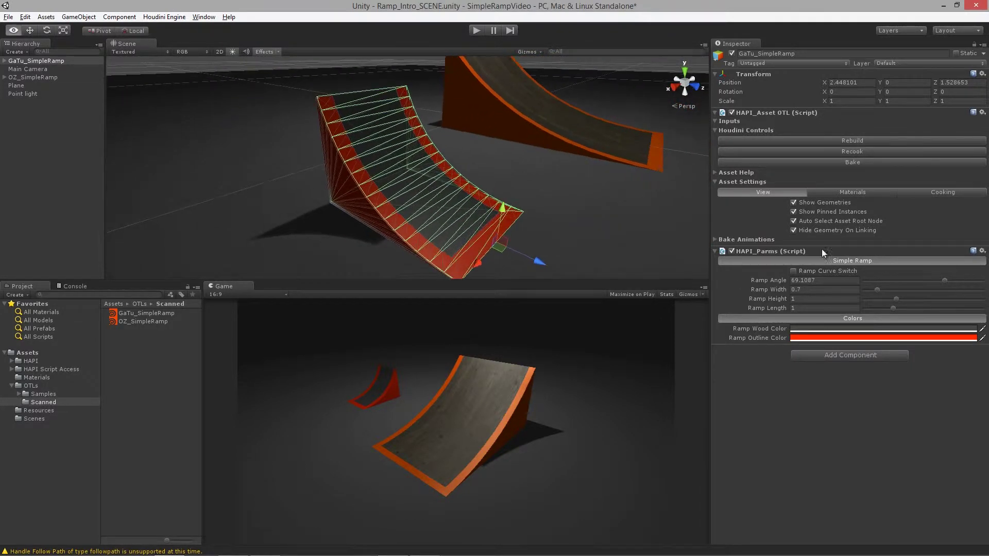
- Try the flat ramp shape with Ramp Width about 0.89 and Ramp Height about 0.55, returning to the curved shape and recooking
left_click(793, 271)
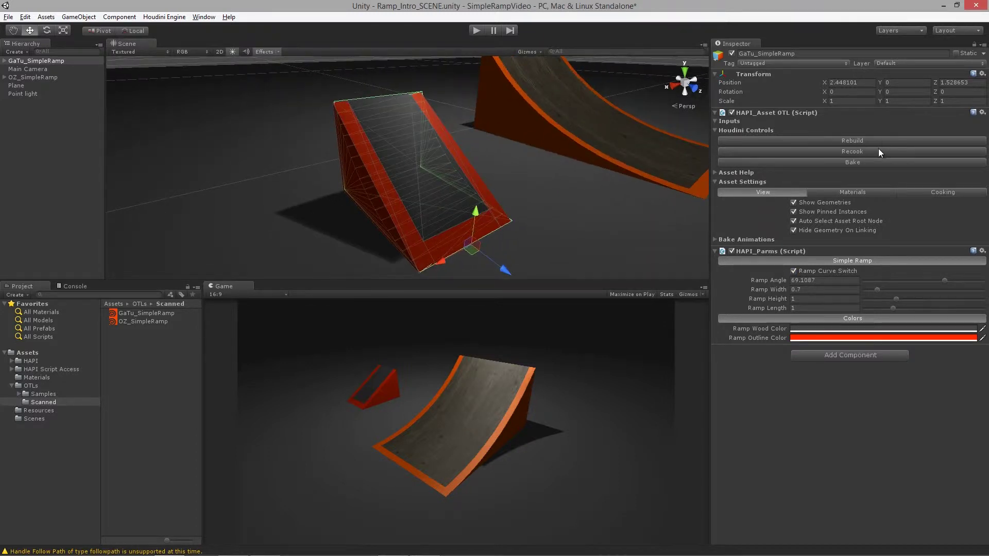
left_click_drag(617, 187, 326, 163, "alt")
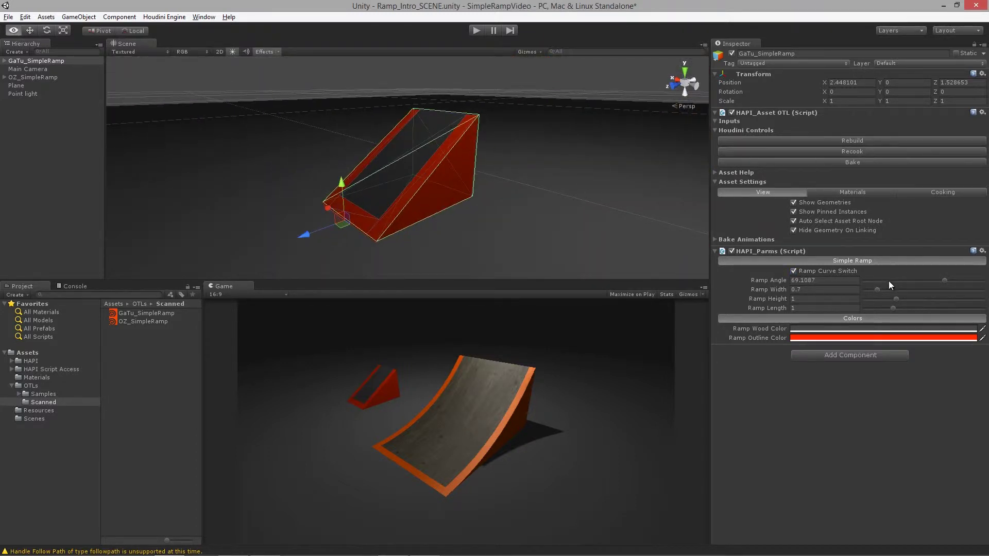
mouse_move(874, 290)
left_mouse_down()
mouse_move(885, 300)
mouse_move(872, 301)
left_mouse_up()
left_click(793, 271)
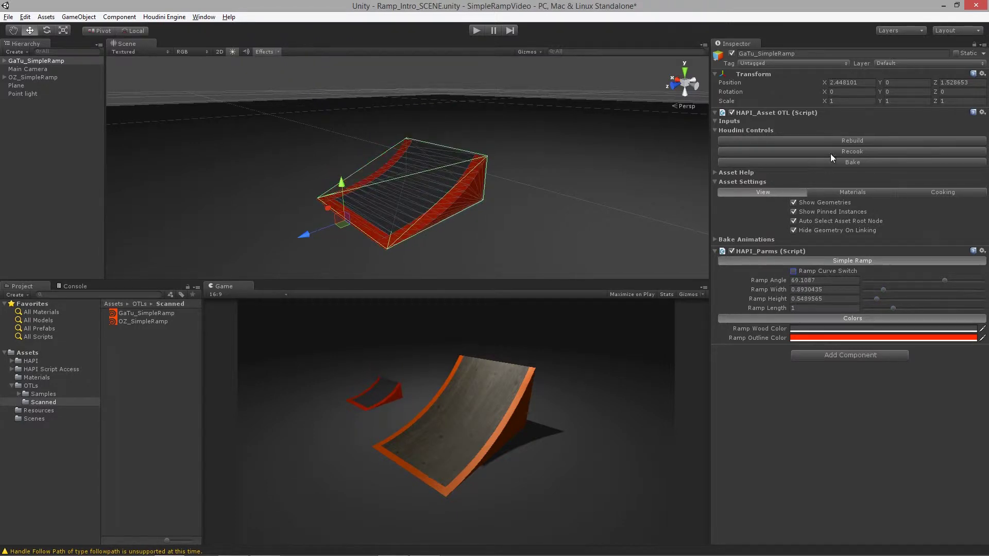
left_click_drag(686, 189, 271, 187, "alt")
right_click_drag(271, 187, 408, 195, "alt")
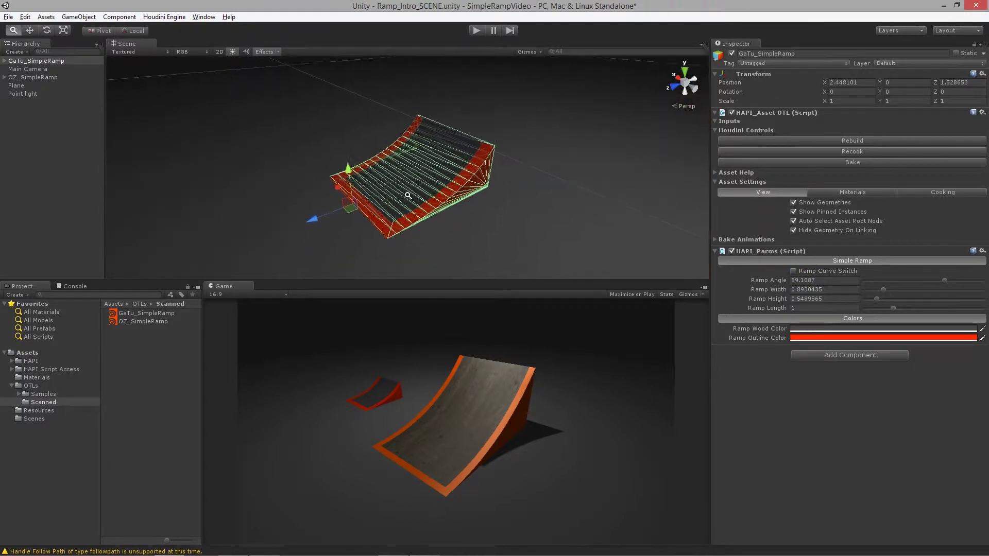
- Set GaTu_SimpleRamp's Ramp Angle to about 74.2, Ramp Width to about 0.88, Ramp Height to 1 and Ramp Length to about 2.12
left_click_drag(945, 280, 896, 300)
left_click_drag(536, 163, 484, 198, "alt")
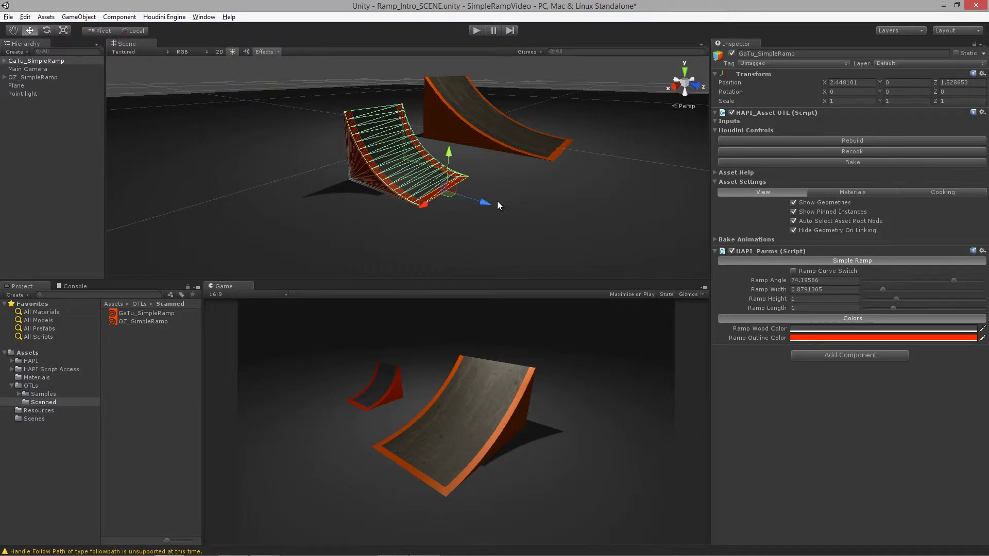
left_click_drag(895, 309, 941, 316)
mouse_move(319, 209)
left_mouse_down("alt")
mouse_move(303, 209)
mouse_move(308, 217)
left_mouse_up("alt")
right_click_drag(308, 216, 401, 217, "alt")
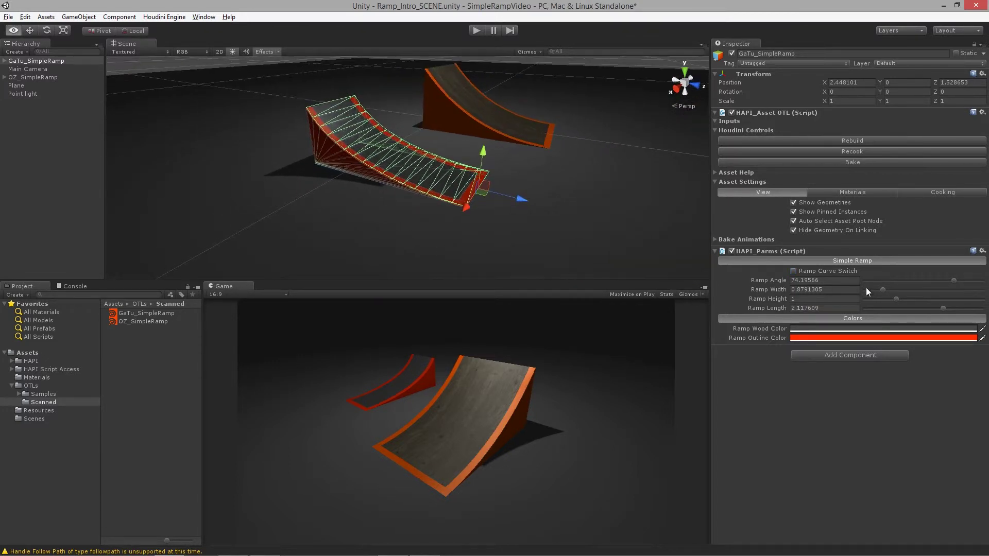
- Set the Ramp Outline Color to a darker red (about 218, 36, 0) and the Ramp Wood Color to light green
left_click(849, 338)
mouse_move(123, 116)
left_mouse_down()
mouse_move(116, 137)
mouse_move(29, 119)
mouse_move(134, 105)
mouse_move(133, 114)
left_mouse_up()
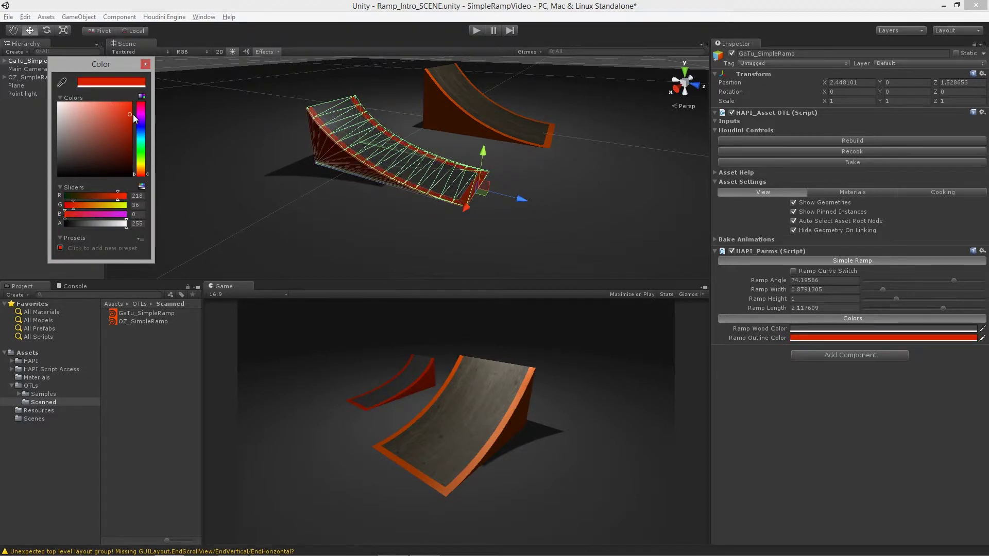
left_click(826, 329)
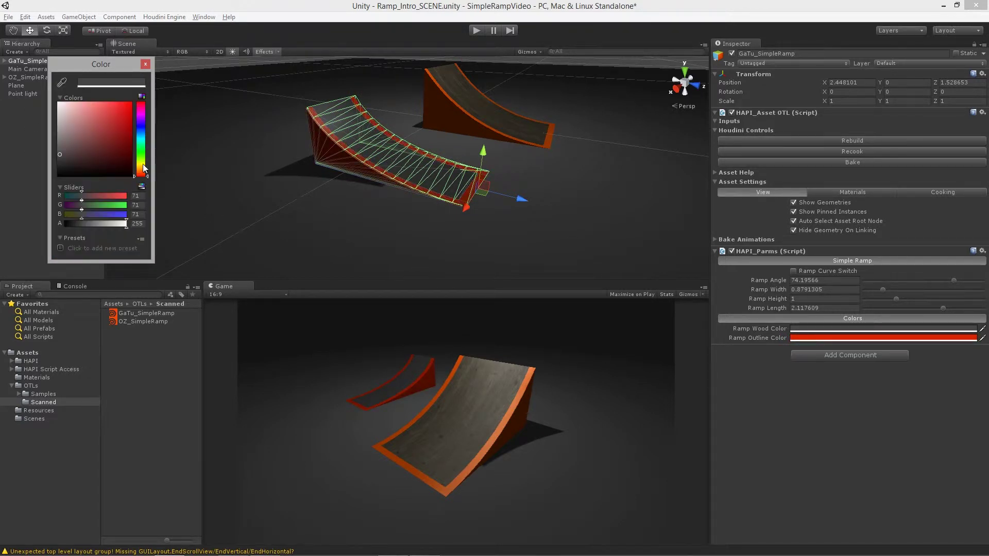
left_click_drag(143, 167, 143, 161)
mouse_move(103, 122)
left_mouse_down()
mouse_move(115, 109)
mouse_move(97, 119)
left_mouse_up()
- Compare the green GaTu_SimpleRamp with the textured OZ_SimpleRamp, examining each one's object hierarchy and parameters
left_click_drag(243, 124, 463, 215, "alt")
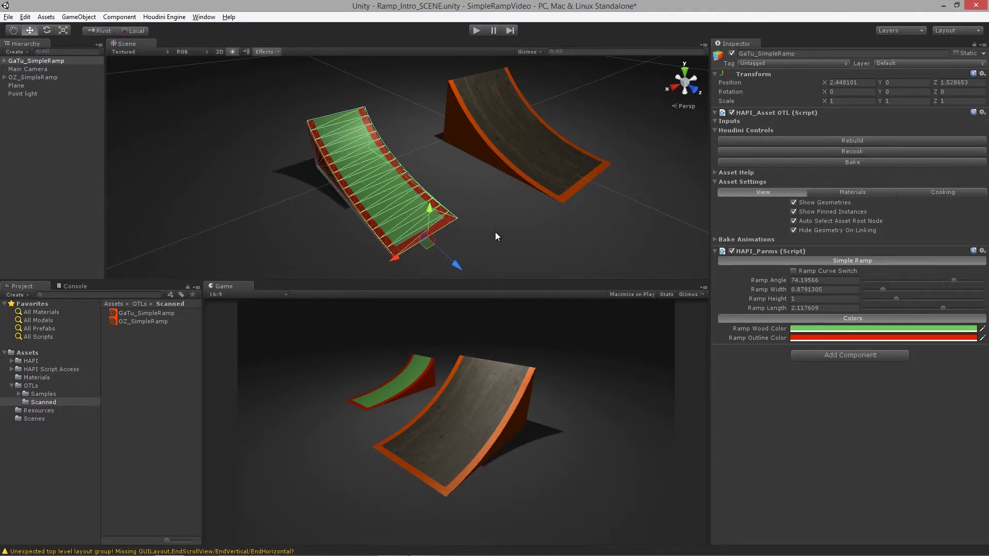
left_click_drag(325, 228, 602, 179, "alt")
left_click_drag(462, 179, 495, 168, "alt")
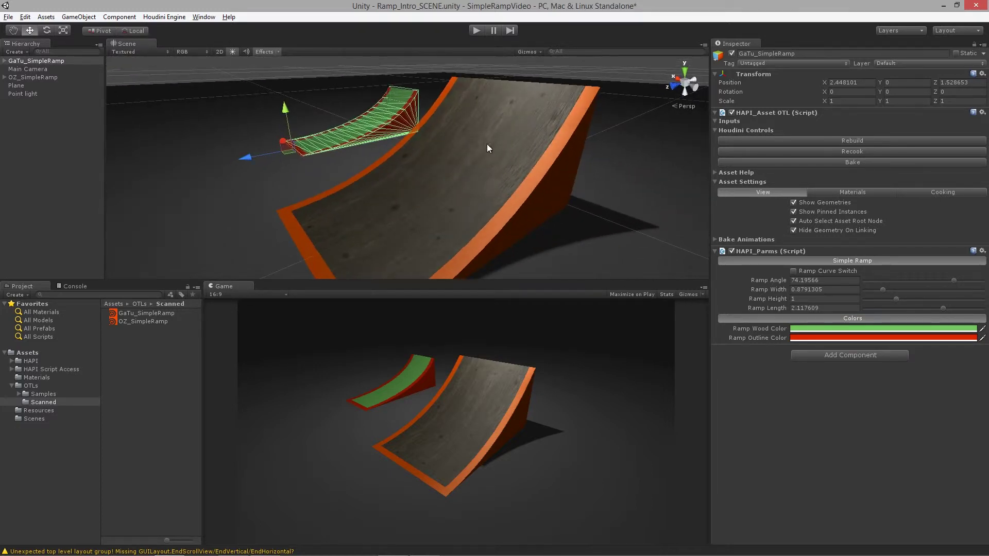
left_click(392, 179)
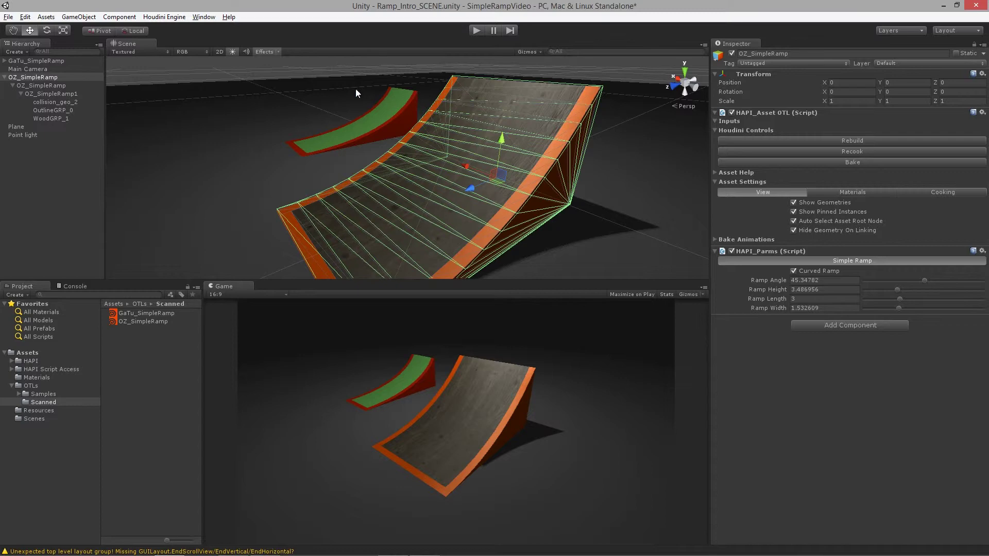
left_click_drag(388, 179, 507, 169, "alt")
left_click(369, 75)
left_click_drag(420, 157, 432, 212, "alt")
left_click(291, 168)
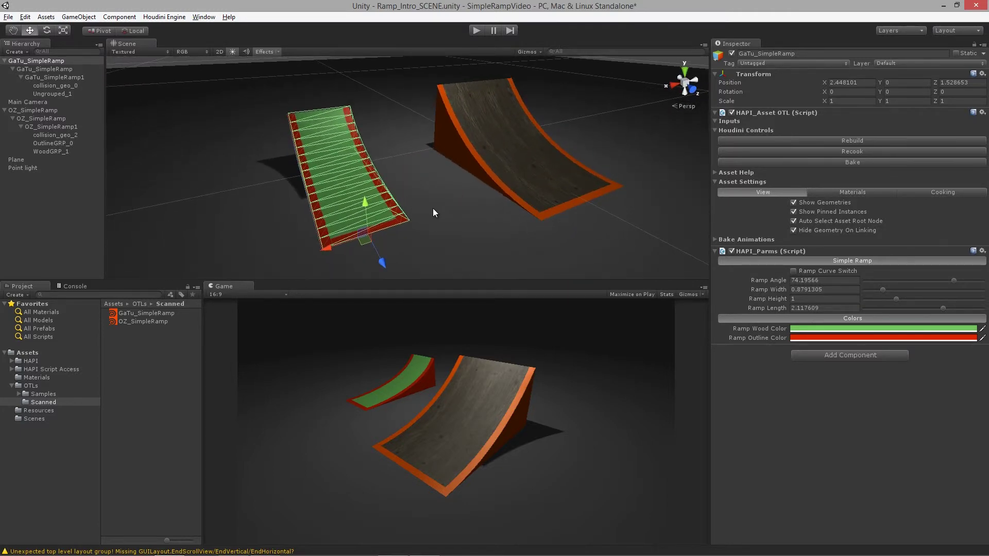